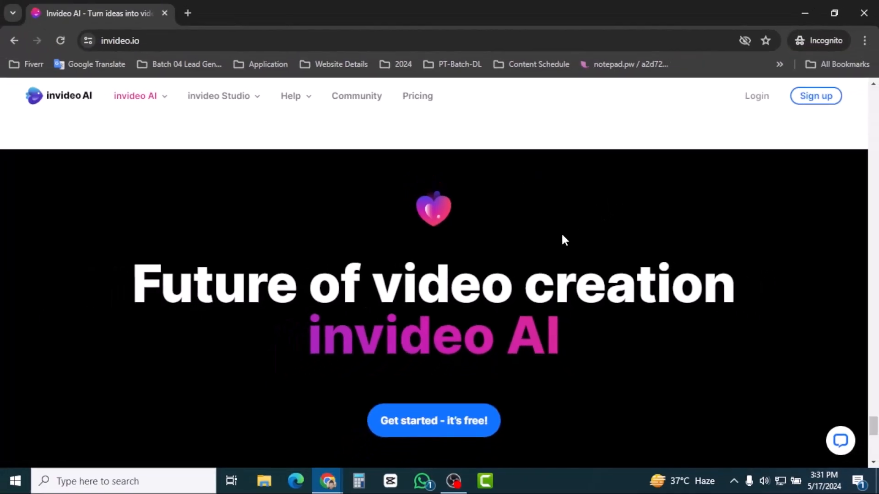
Look through the invideo AI homepage, including its AI and Studio menus, ratings, and sections on generating and editing videos with text.
{"action": "scroll", "coordinate": [561, 232], "scroll_direction": "down", "scroll_amount": 3}
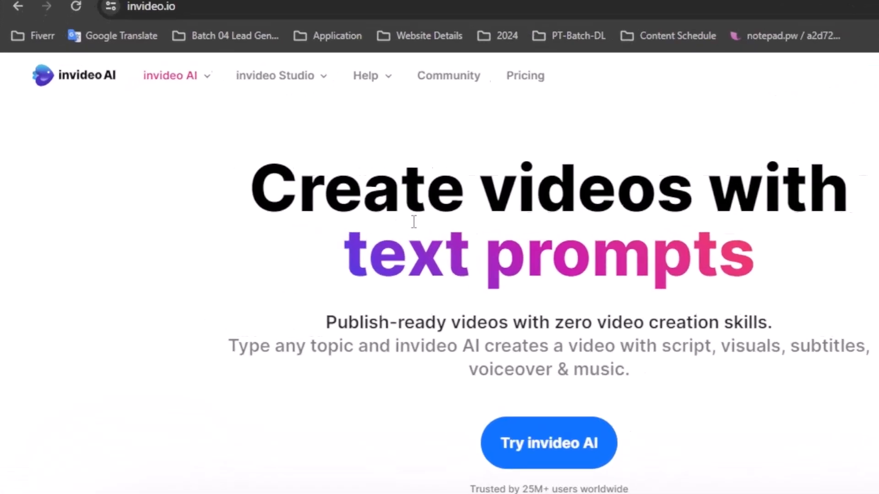
{"action": "mouse_move", "coordinate": [153, 101]}
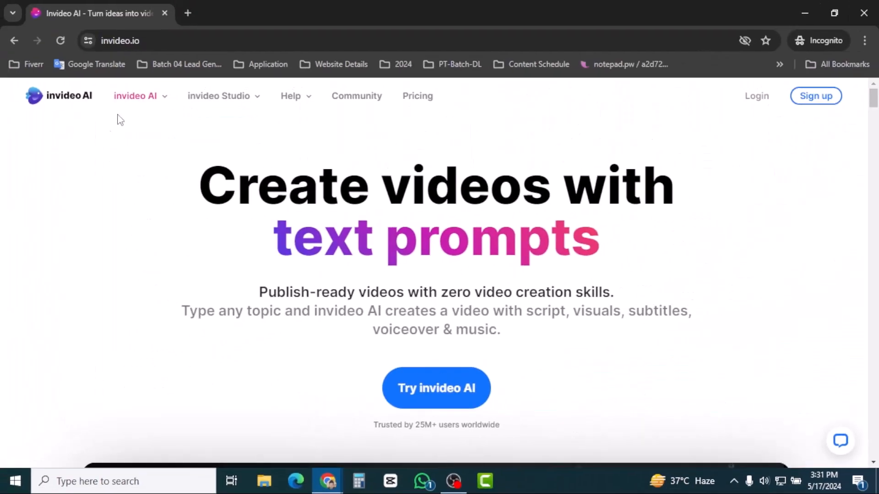
{"action": "mouse_move", "coordinate": [144, 98]}
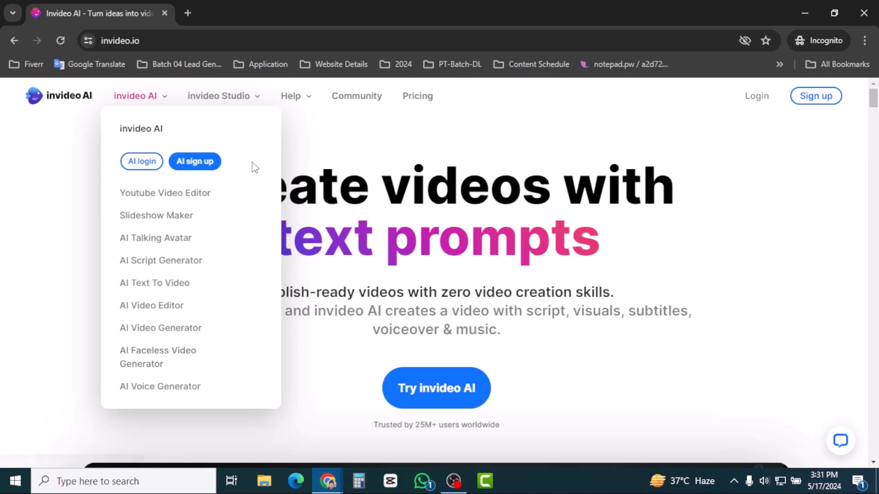
{"action": "mouse_move", "coordinate": [242, 104]}
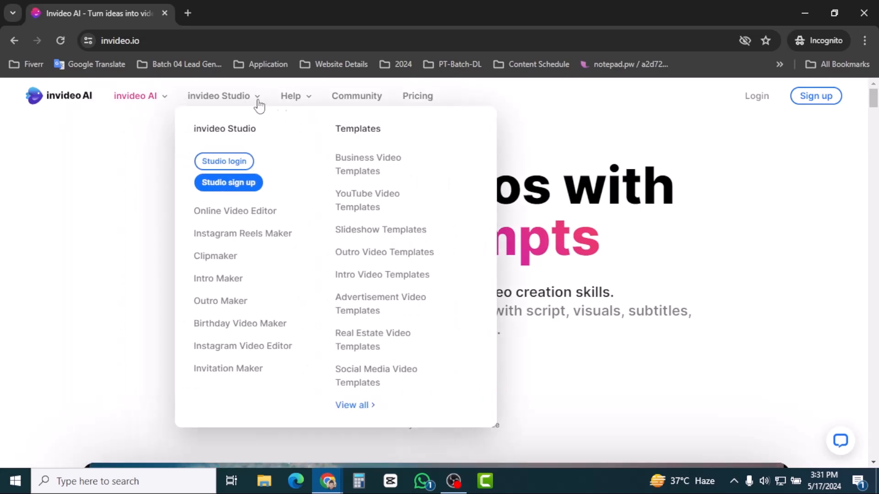
{"action": "scroll", "coordinate": [814, 236], "scroll_direction": "down", "scroll_amount": 5}
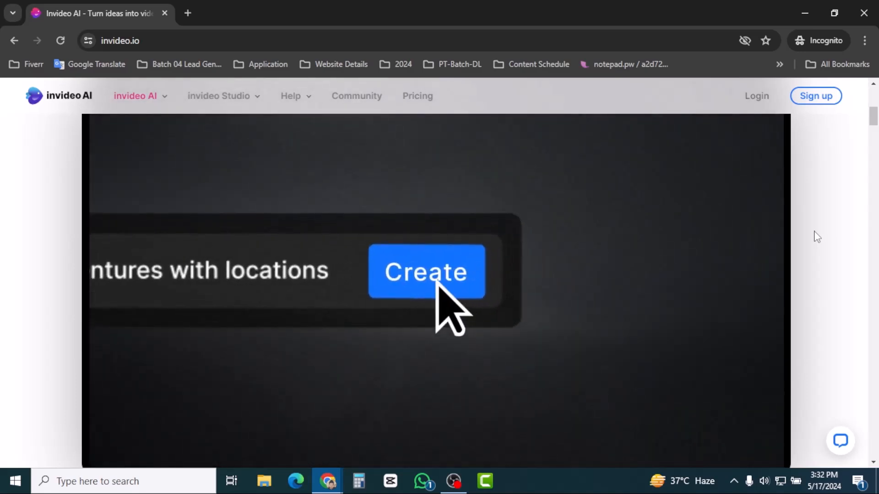
{"action": "scroll", "coordinate": [817, 237], "scroll_direction": "down", "scroll_amount": 8}
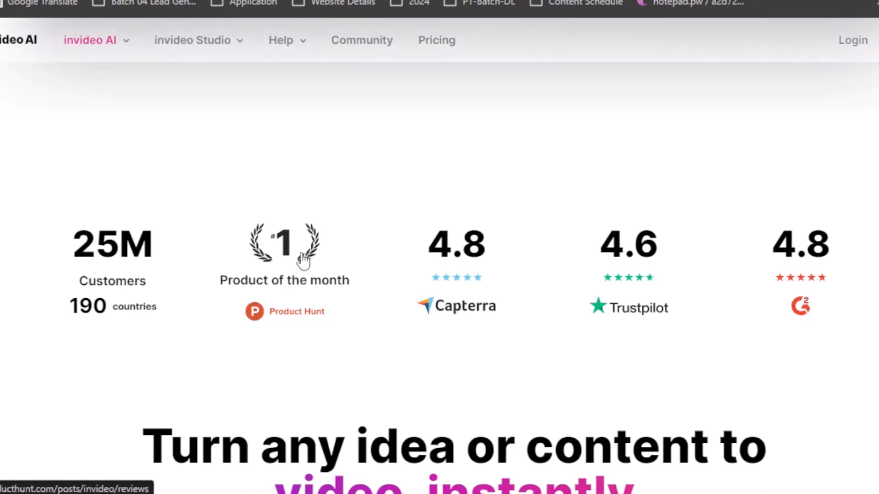
{"action": "scroll", "coordinate": [549, 306], "scroll_direction": "down", "scroll_amount": 3}
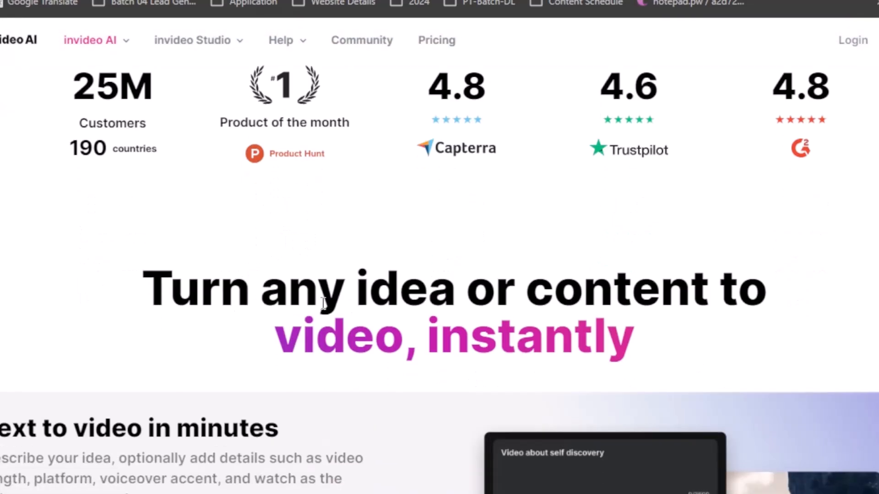
{"action": "scroll", "coordinate": [751, 299], "scroll_direction": "down", "scroll_amount": 4}
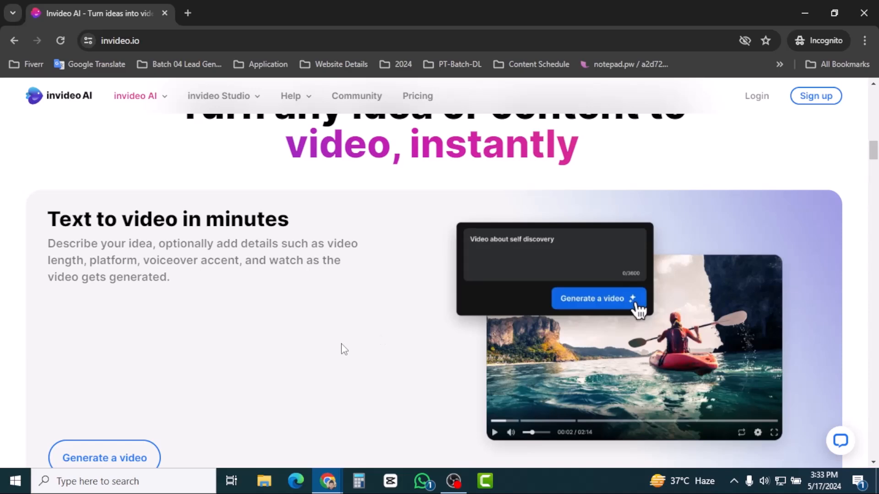
{"action": "scroll", "coordinate": [344, 349], "scroll_direction": "down", "scroll_amount": 5}
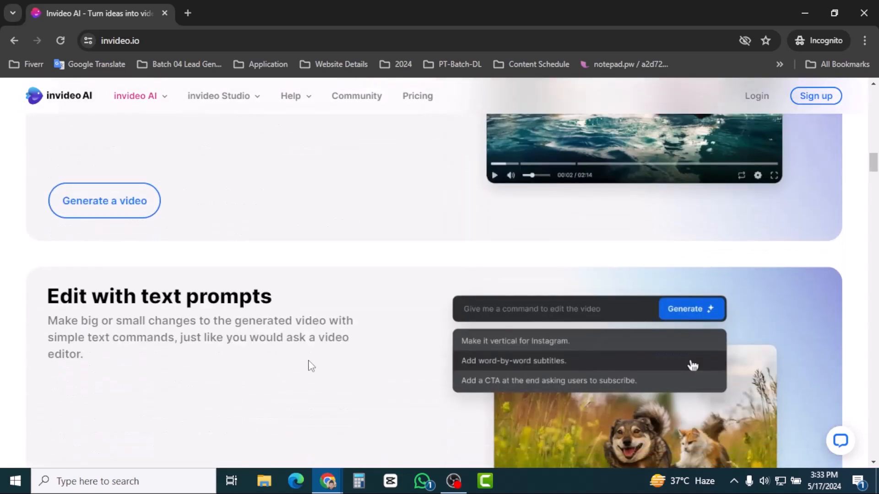
{"action": "scroll", "coordinate": [392, 350], "scroll_direction": "down", "scroll_amount": 1}
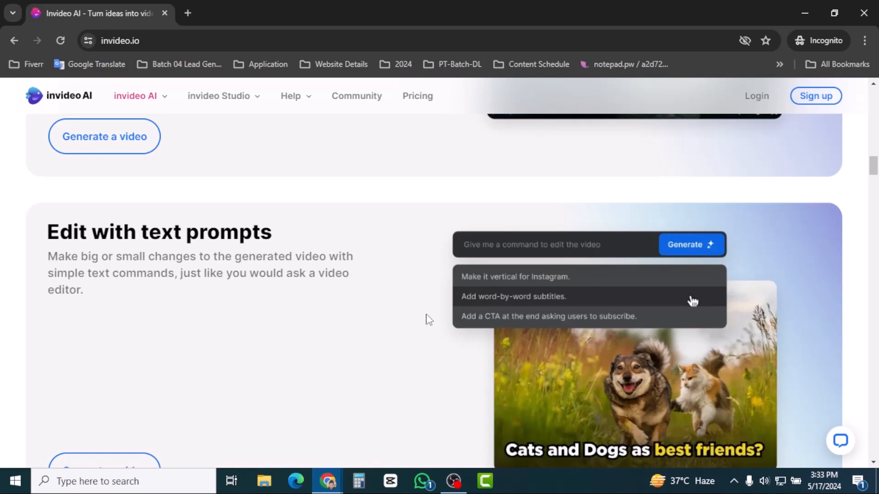
{"action": "scroll", "coordinate": [429, 319], "scroll_direction": "down", "scroll_amount": 1}
{"action": "scroll", "coordinate": [437, 309], "scroll_direction": "down", "scroll_amount": 5}
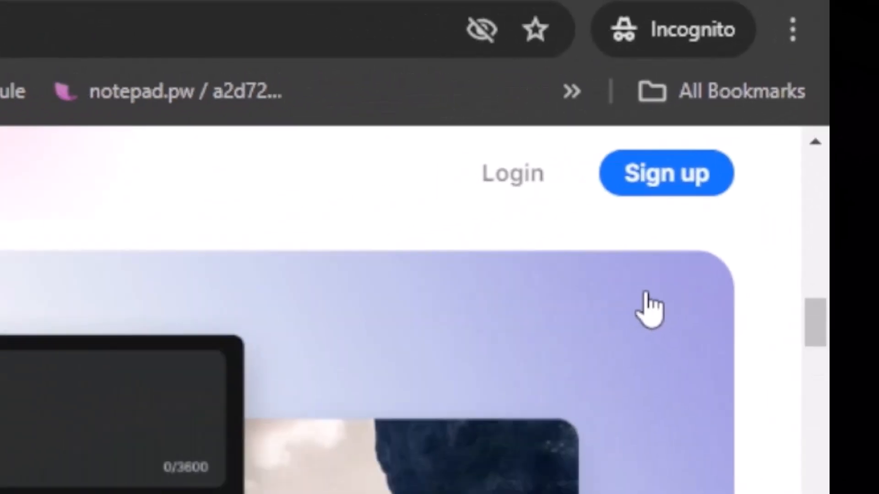
Sign up for invideo AI and view the account options in the workspace.
{"action": "left_click", "coordinate": [667, 173]}
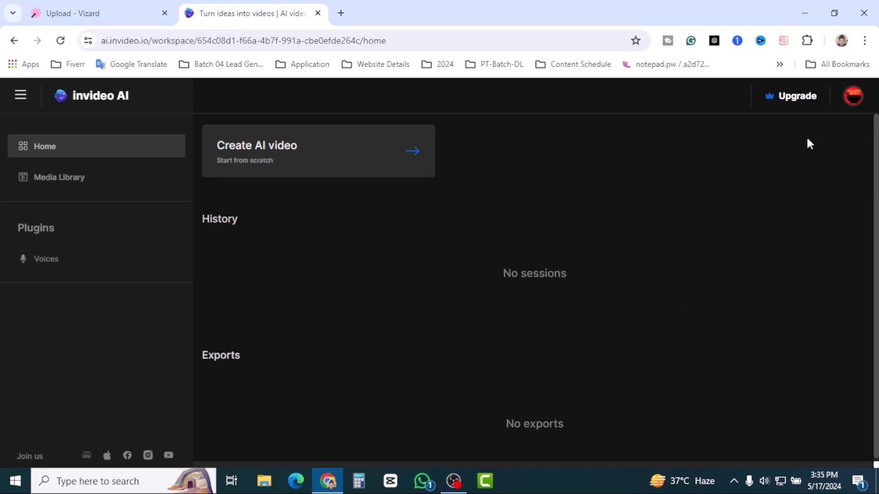
{"action": "left_click", "coordinate": [853, 101]}
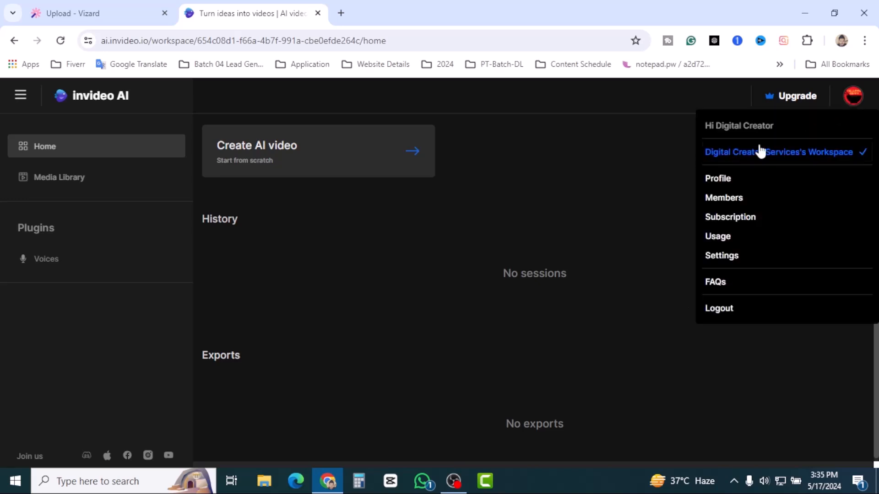
{"action": "left_click", "coordinate": [597, 102]}
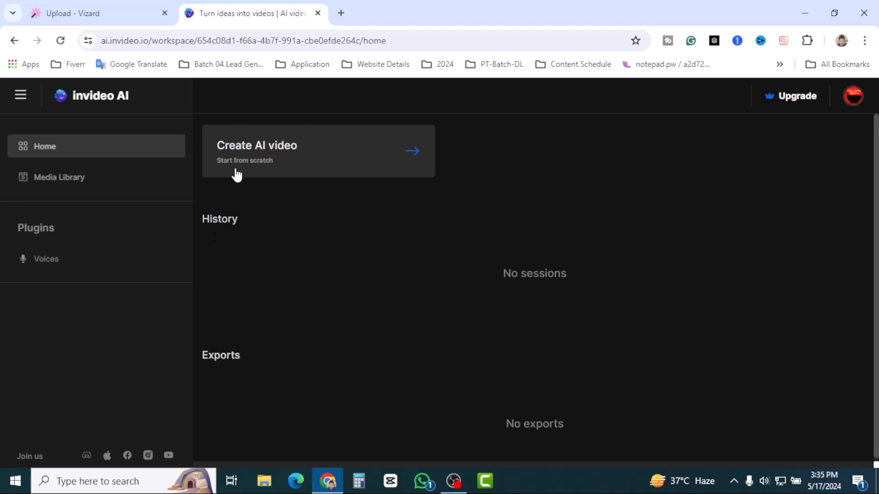
Generate a new AI video with model v2.0 from the prompt "make a YouTube video undersea and surf different ways".
{"action": "left_click", "coordinate": [360, 157]}
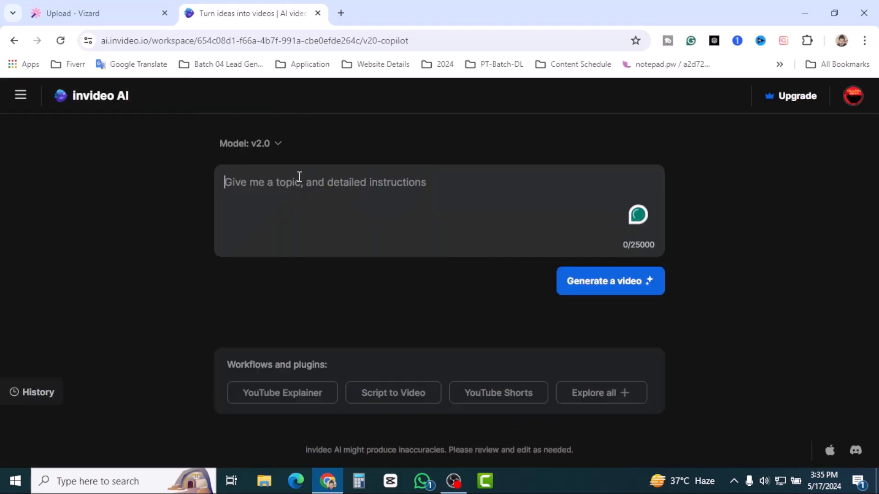
{"action": "left_click", "coordinate": [278, 145]}
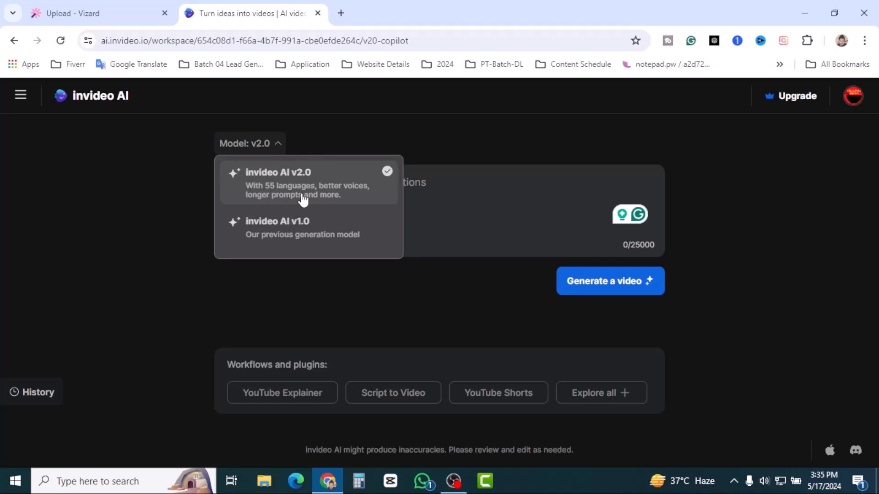
{"action": "left_click", "coordinate": [457, 202]}
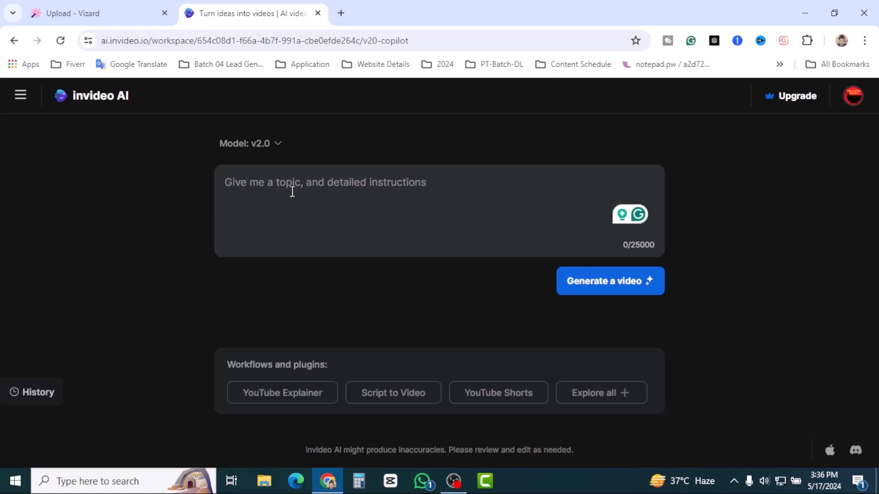
{"action": "type", "text": "make a YouTube video undersea and surf different ways"}
{"action": "left_click", "coordinate": [422, 199]}
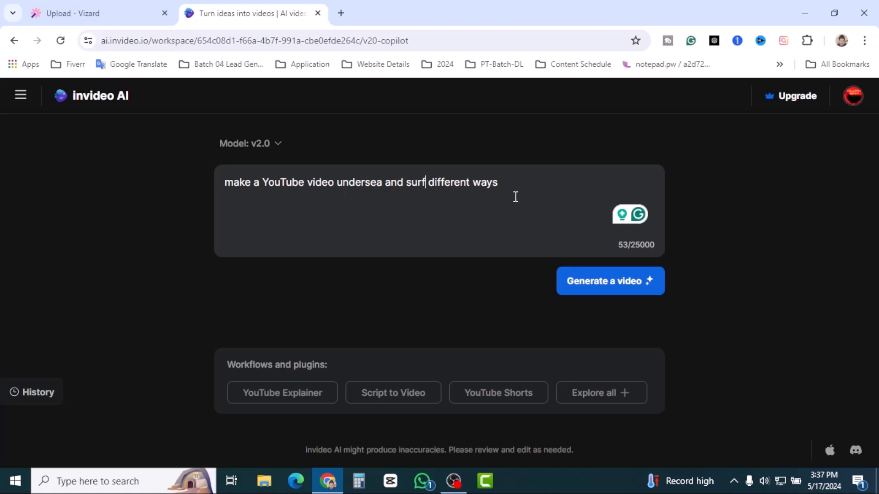
{"action": "left_click", "coordinate": [618, 292]}
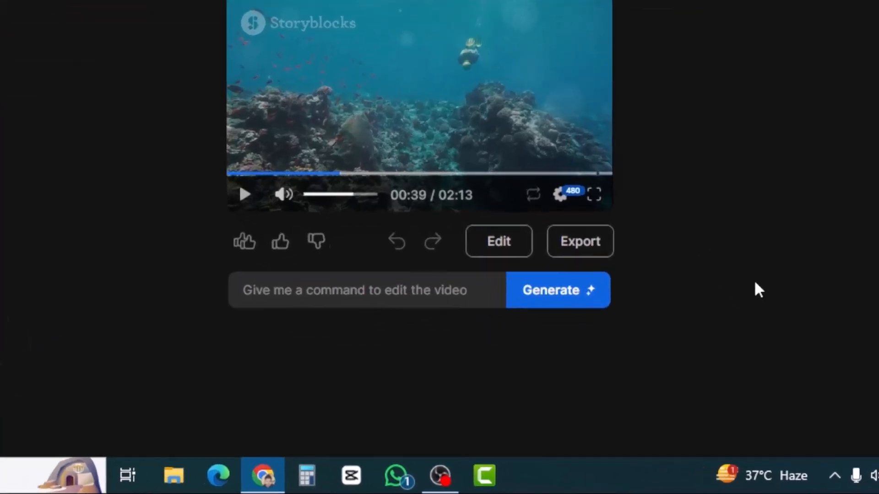
Give the generated video the edit command "Change current stock to a video drone shot of a forest.".
{"action": "left_click", "coordinate": [485, 352]}
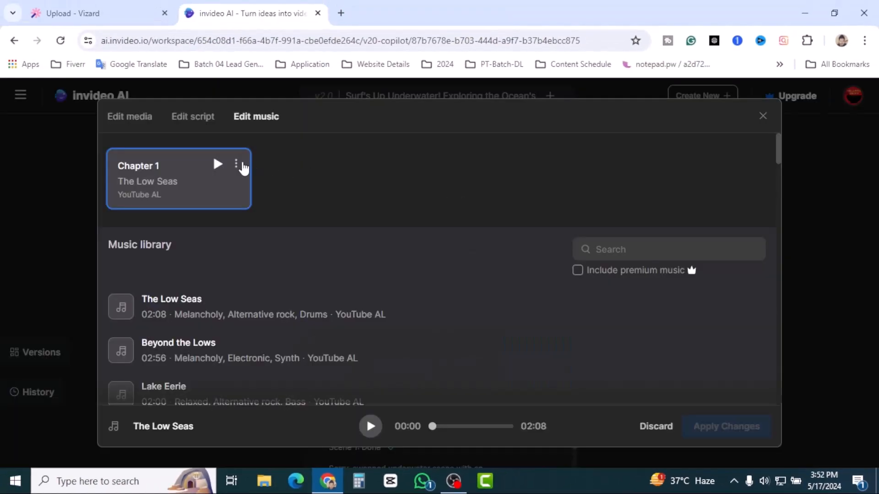
Review the Chapter 1 music settings and read through the video's script, leaving the editor without changes.
{"action": "left_click", "coordinate": [237, 165]}
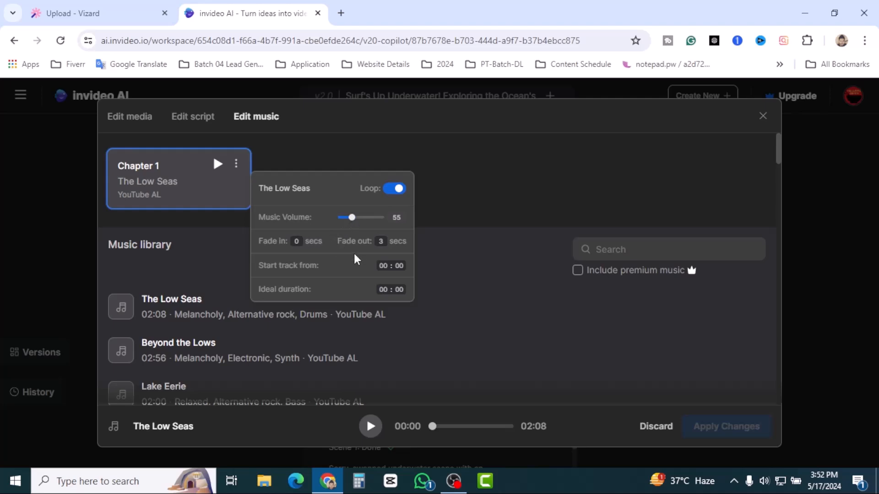
{"action": "left_click", "coordinate": [468, 221]}
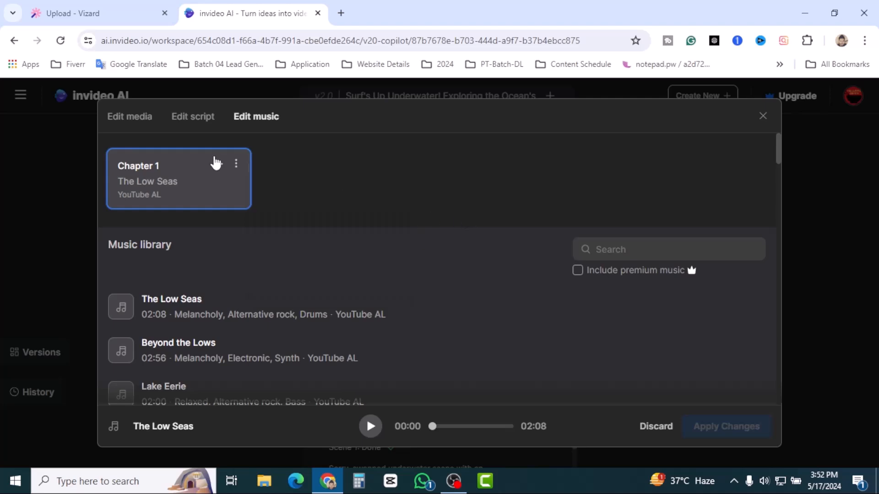
{"action": "left_click", "coordinate": [195, 116]}
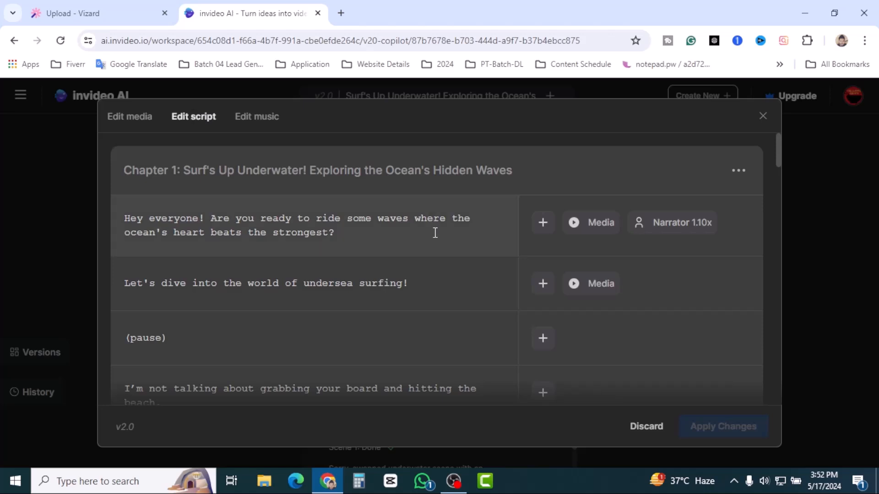
{"action": "scroll", "coordinate": [459, 289], "scroll_direction": "down", "scroll_amount": 7}
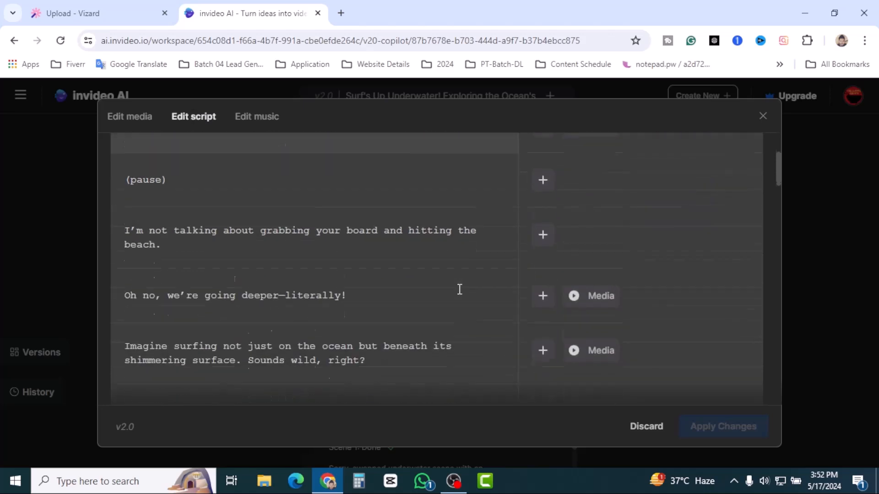
{"action": "scroll", "coordinate": [459, 289], "scroll_direction": "down", "scroll_amount": 4}
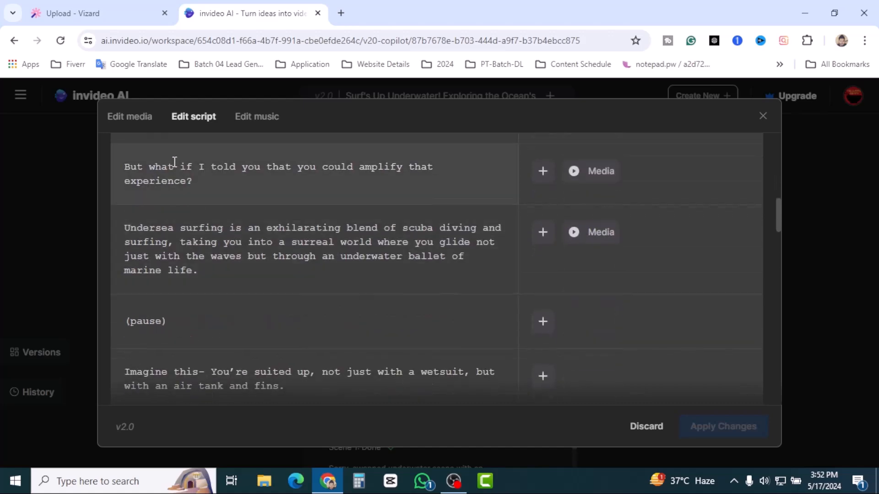
{"action": "left_click", "coordinate": [575, 455]}
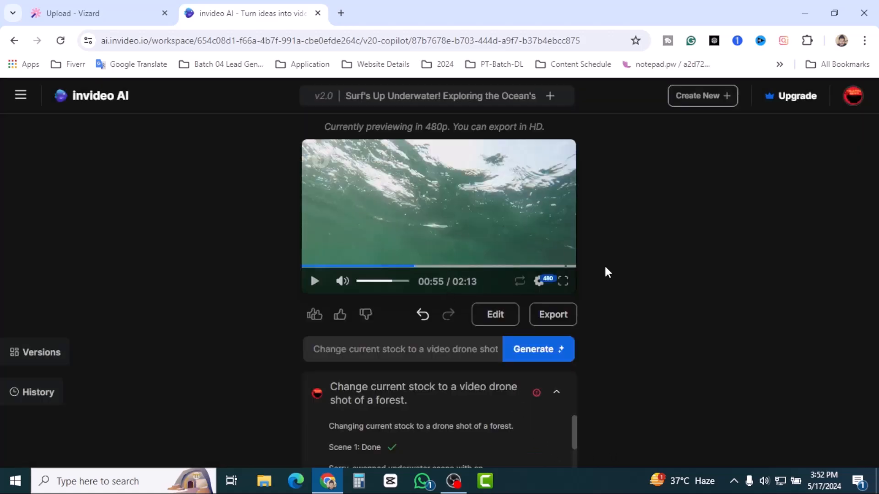
Export the underwater surfing video with stock watermarks, Normal invideo AI branding and 1080p resolution.
{"action": "left_click", "coordinate": [565, 315]}
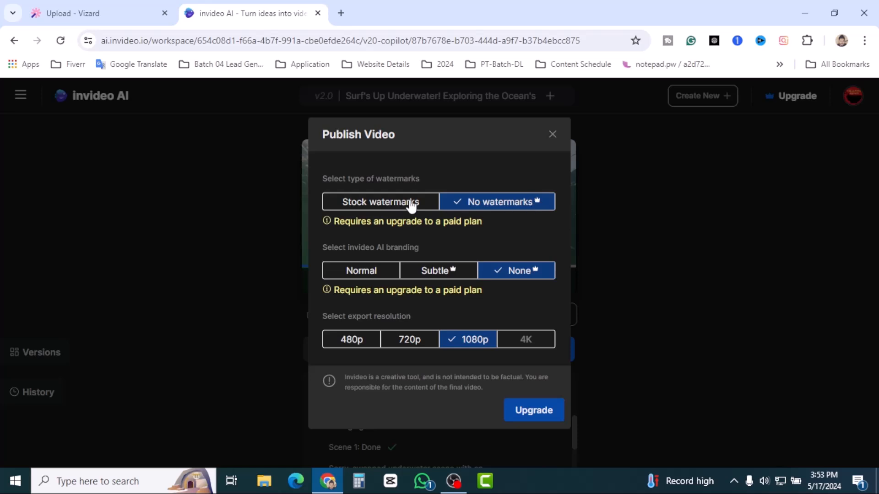
{"action": "left_click", "coordinate": [380, 203]}
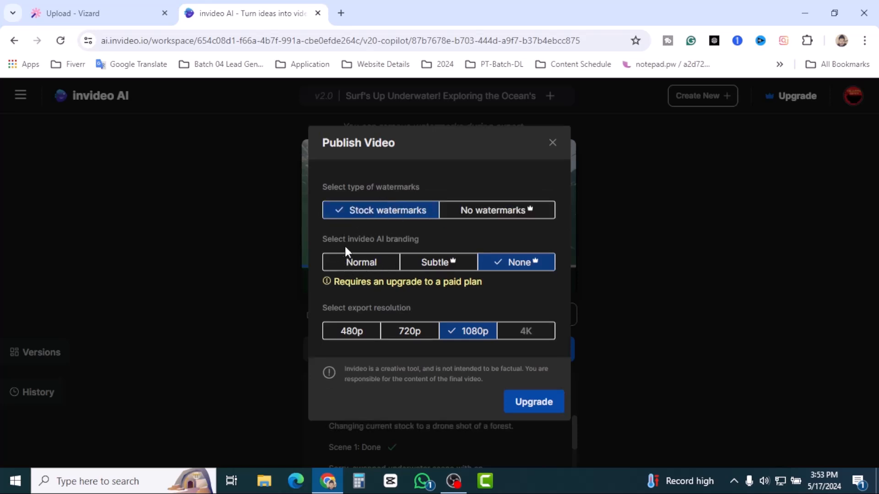
{"action": "left_click", "coordinate": [363, 266]}
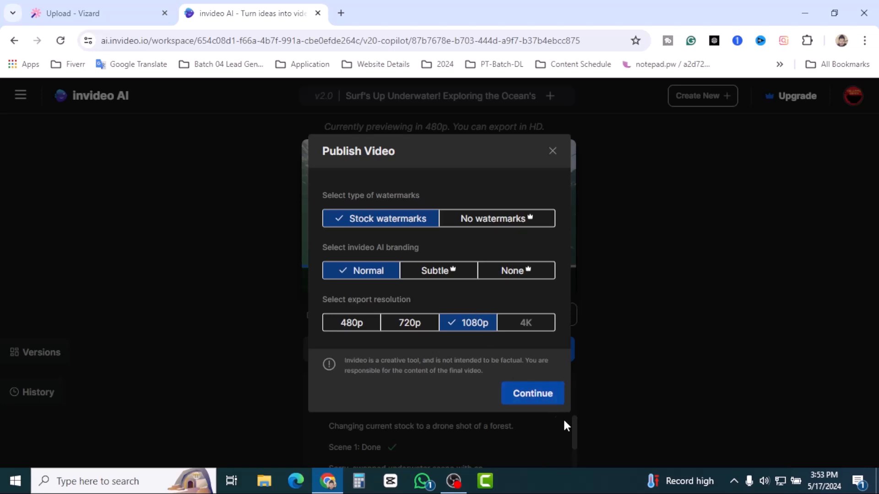
{"action": "left_click", "coordinate": [540, 401]}
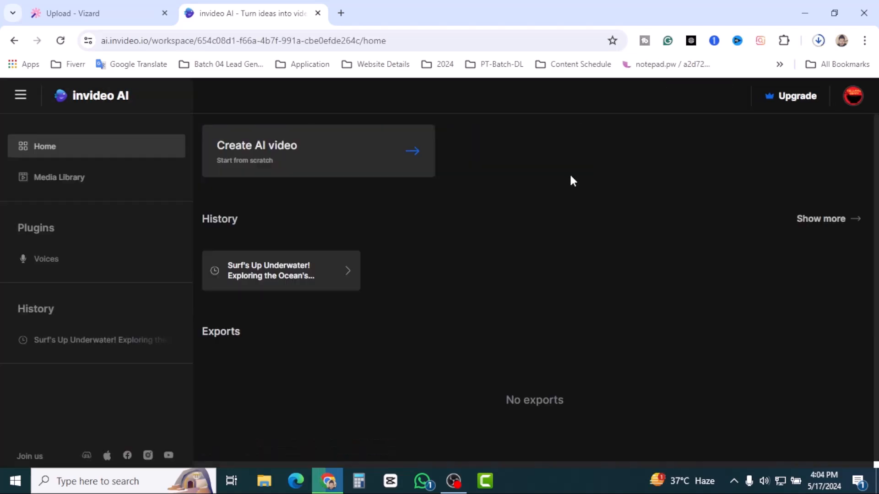
Generate an AI video from "make a youtube video on top 10 crypto in 2030" for Crypto enthusiasts, with a Futuristic look, for YouTube.
{"action": "left_click", "coordinate": [300, 163]}
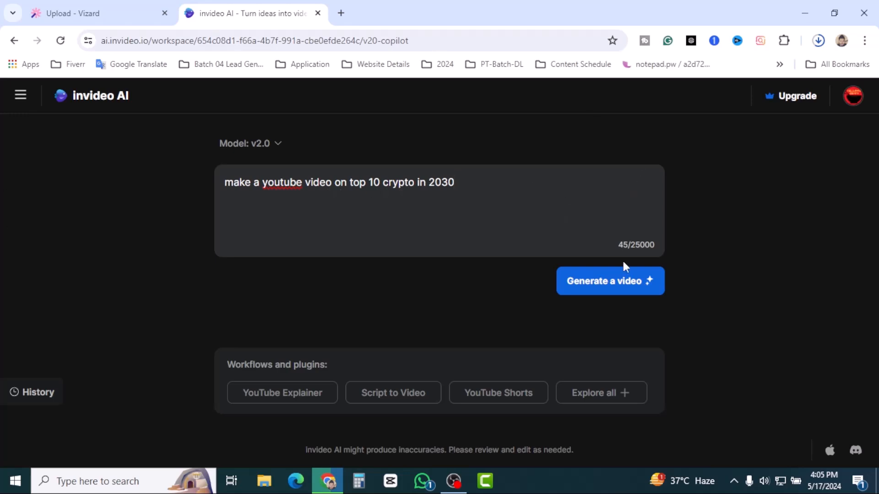
{"action": "left_click", "coordinate": [612, 285]}
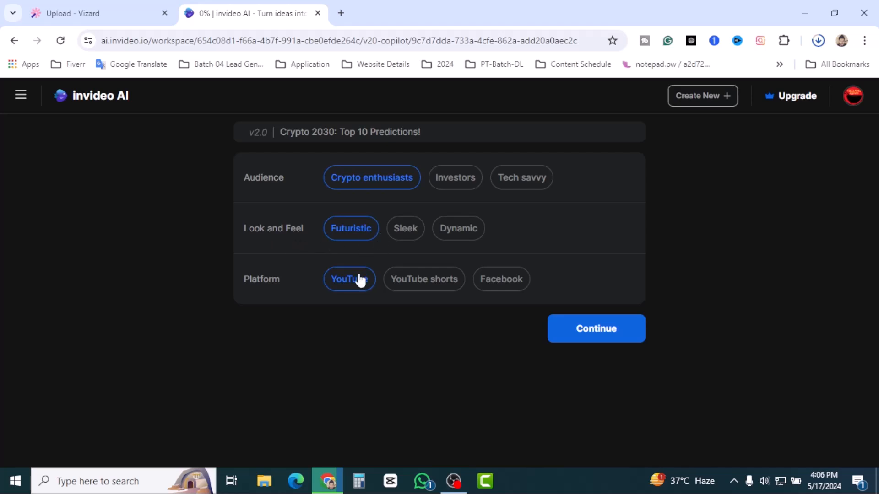
{"action": "left_click", "coordinate": [620, 338]}
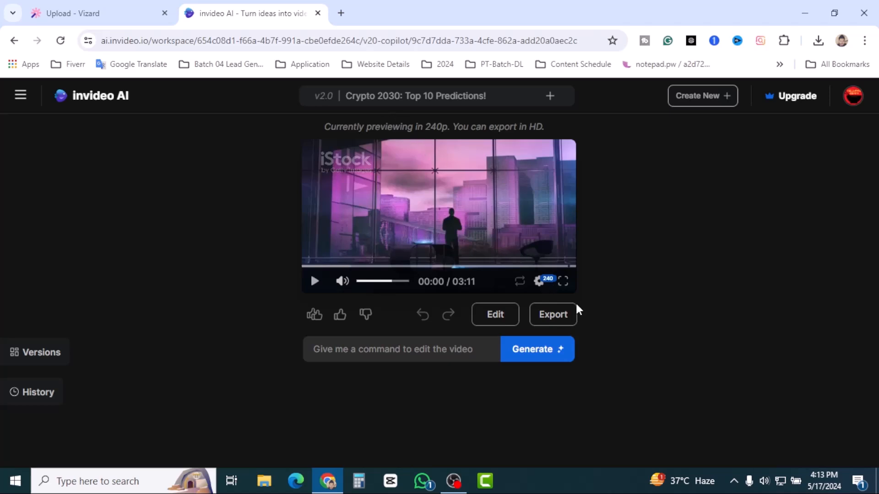
Export the crypto video with stock watermarks, Normal branding and 1080p resolution, and play the exported result.
{"action": "left_click", "coordinate": [562, 319]}
{"action": "left_click", "coordinate": [384, 212]}
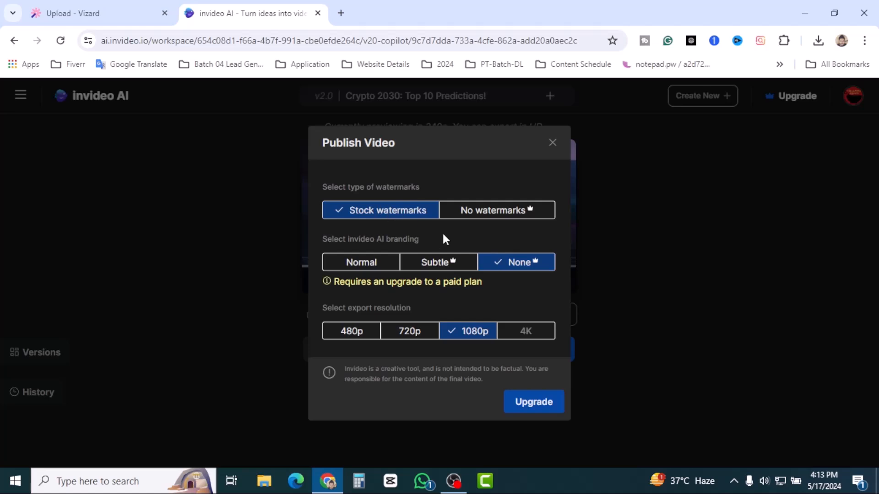
{"action": "left_click", "coordinate": [360, 265]}
{"action": "left_click", "coordinate": [537, 396]}
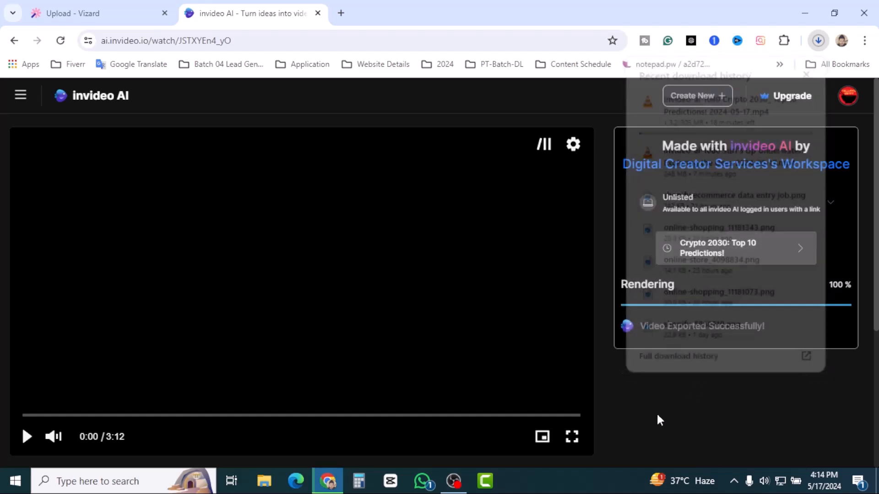
{"action": "left_click", "coordinate": [29, 440]}
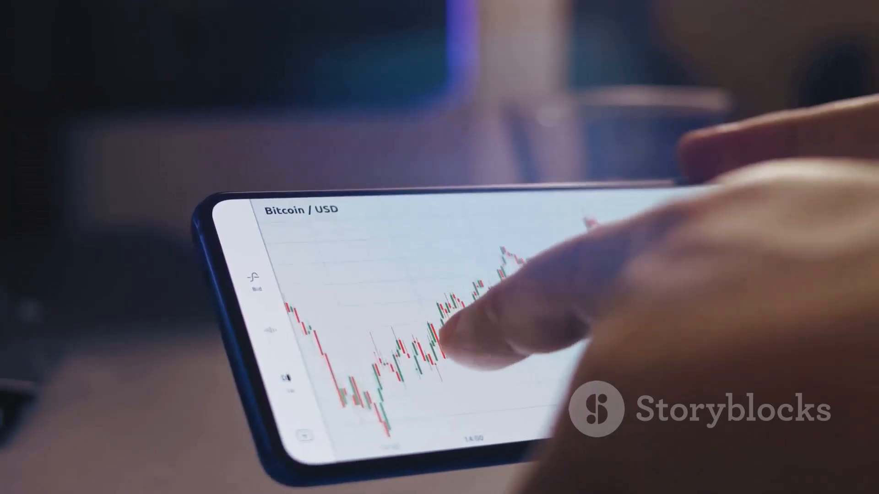